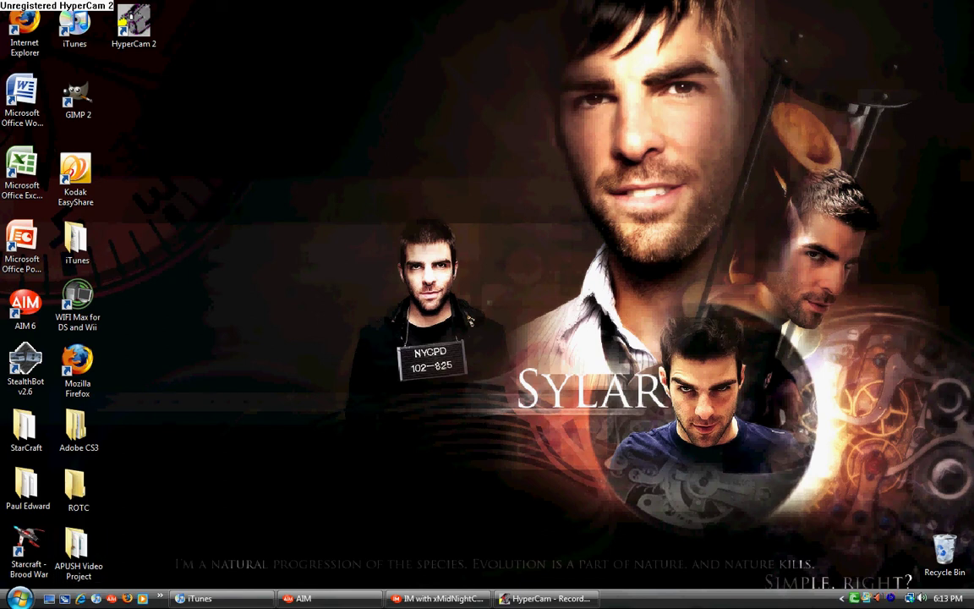
Step: Open Windows Explorer from the Accessories programs and decline the antispyware download offer
click(20, 597)
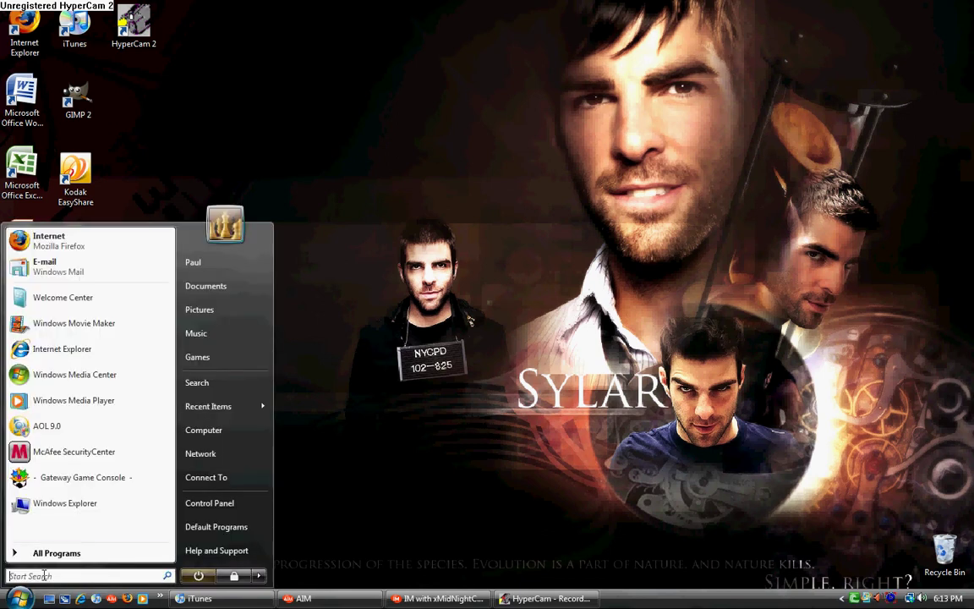
click(51, 552)
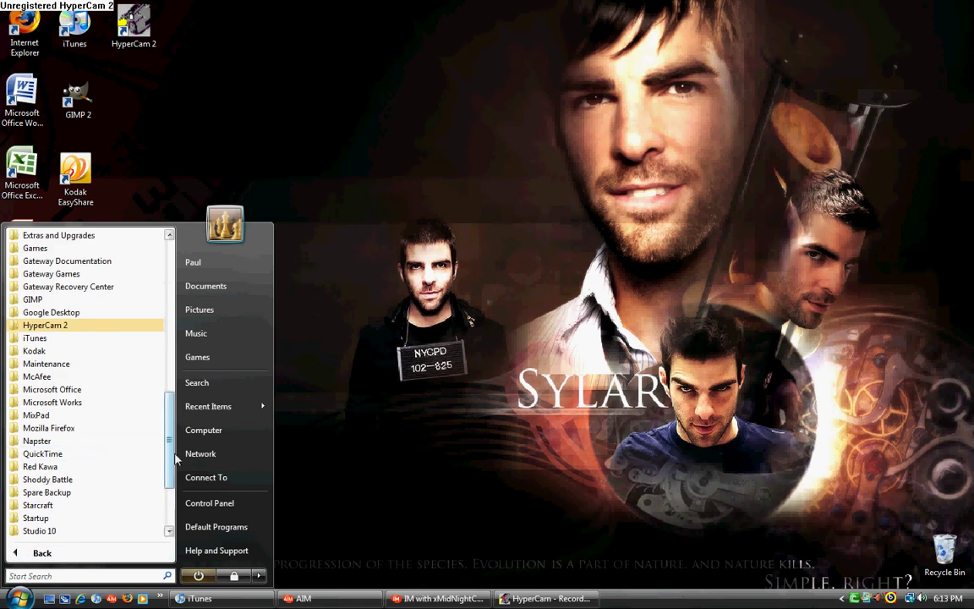
scroll(169, 397, up, 10)
scroll(127, 372, down, 2)
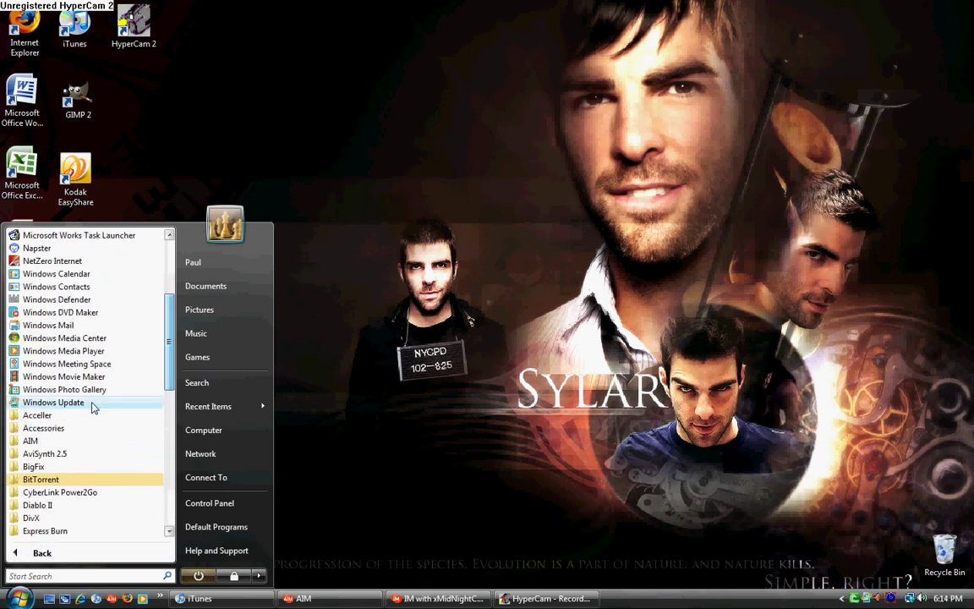
click(54, 429)
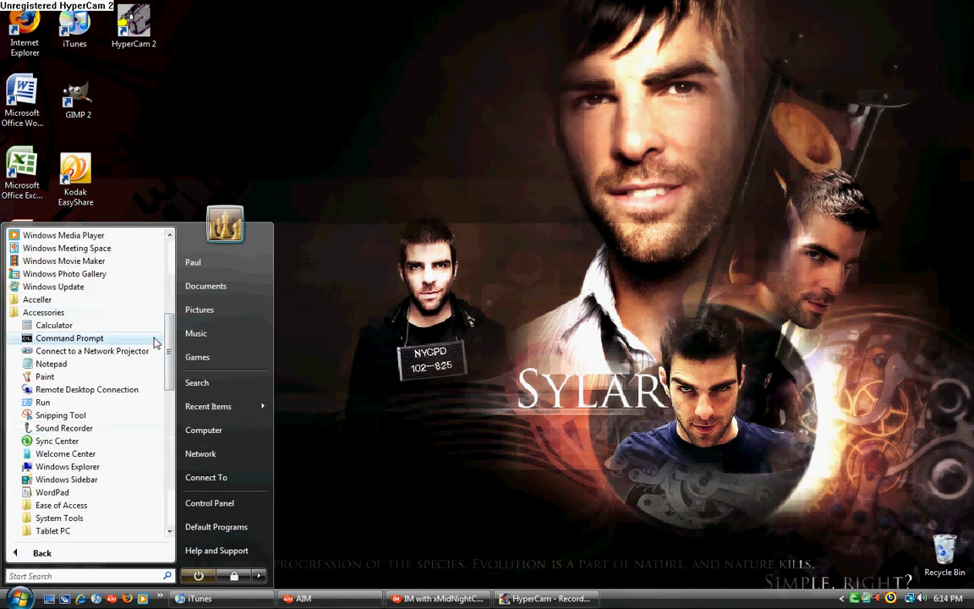
click(427, 328)
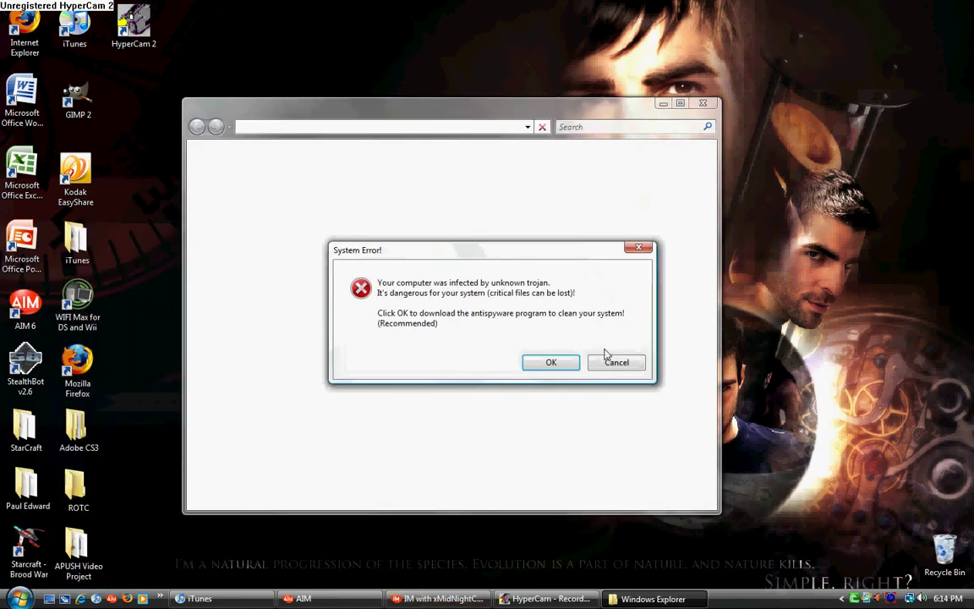
click(607, 361)
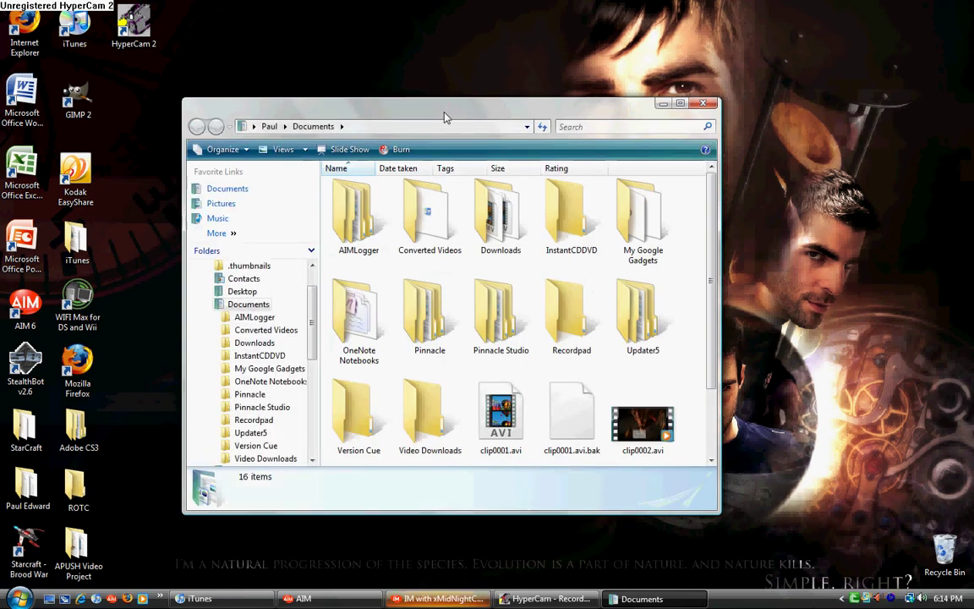
Step: Check in the advanced folder view options whether extensions for known file types are hidden, and close the Documents window
key(alt)
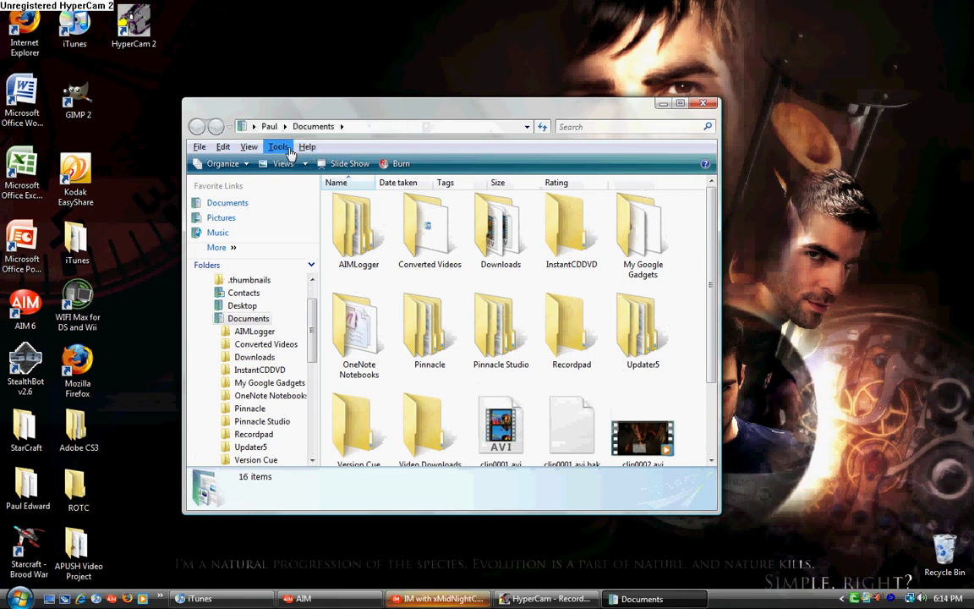
click(280, 148)
click(301, 215)
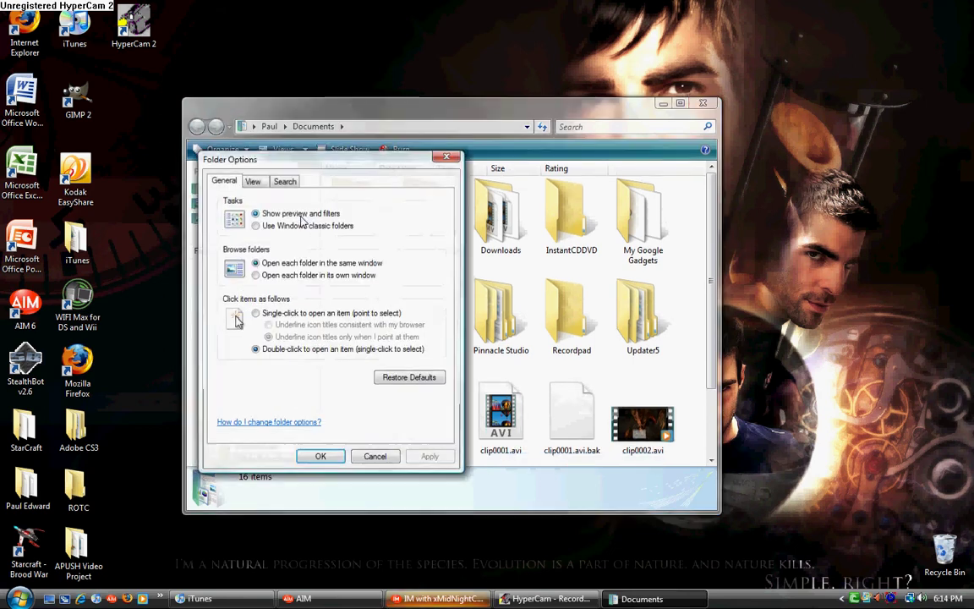
click(254, 182)
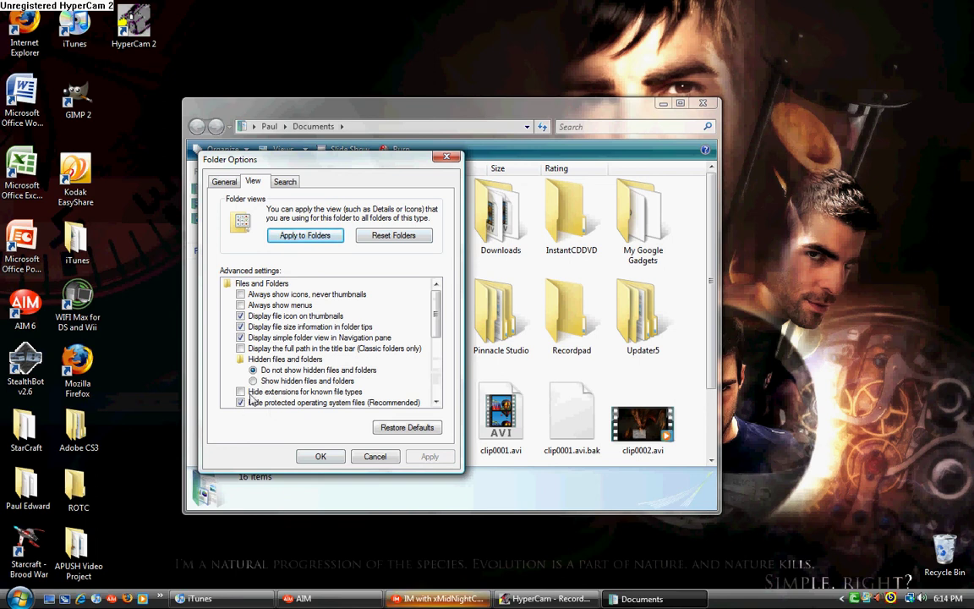
click(321, 456)
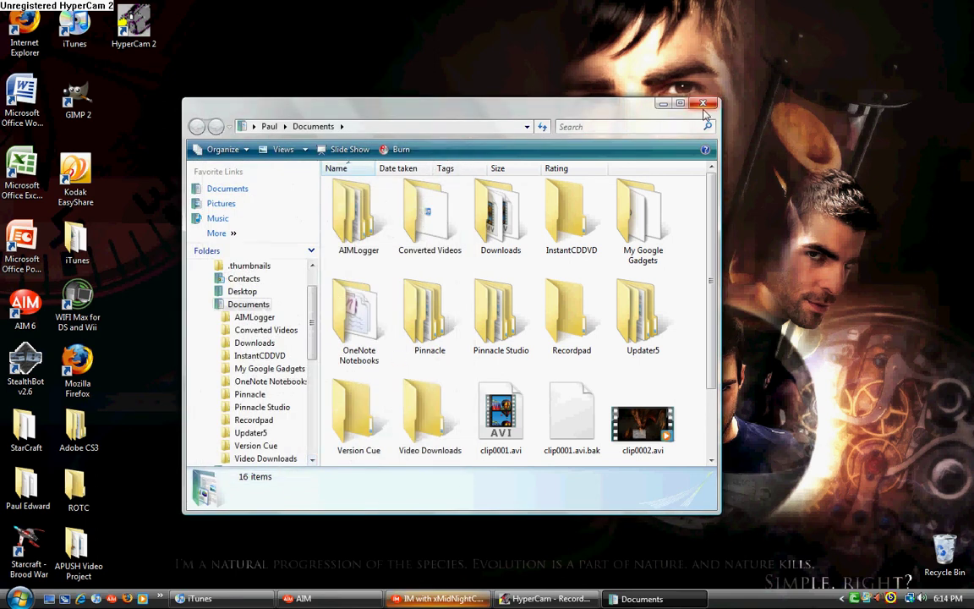
key(alt+F4)
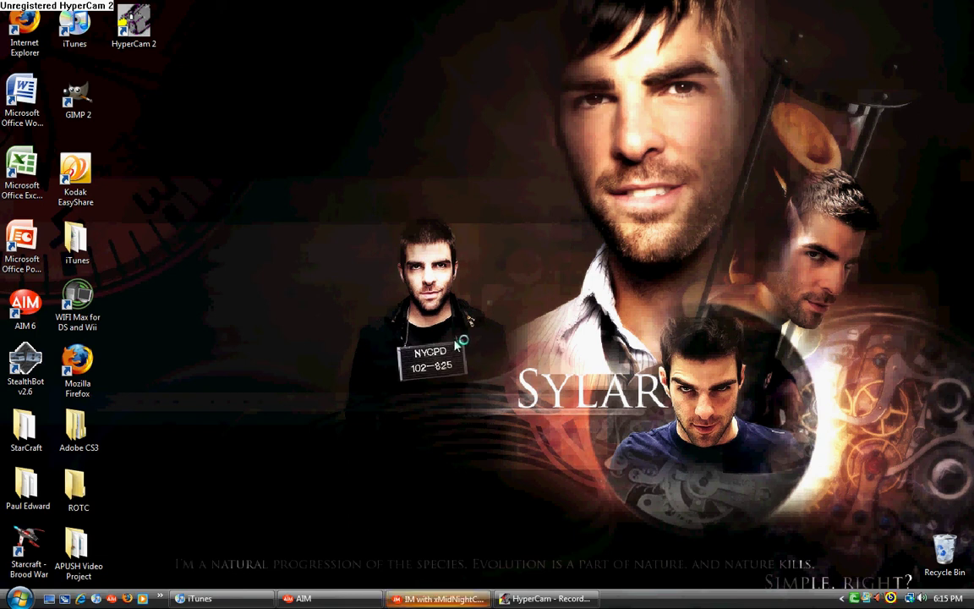
Step: Open the Computer window showing the drives, declining the antispyware download offer
click(18, 599)
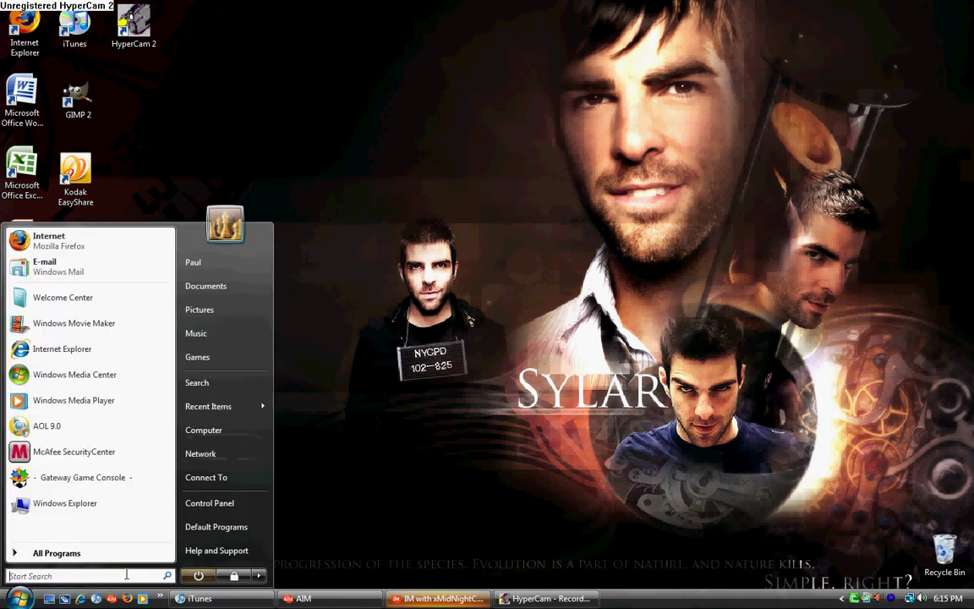
click(214, 431)
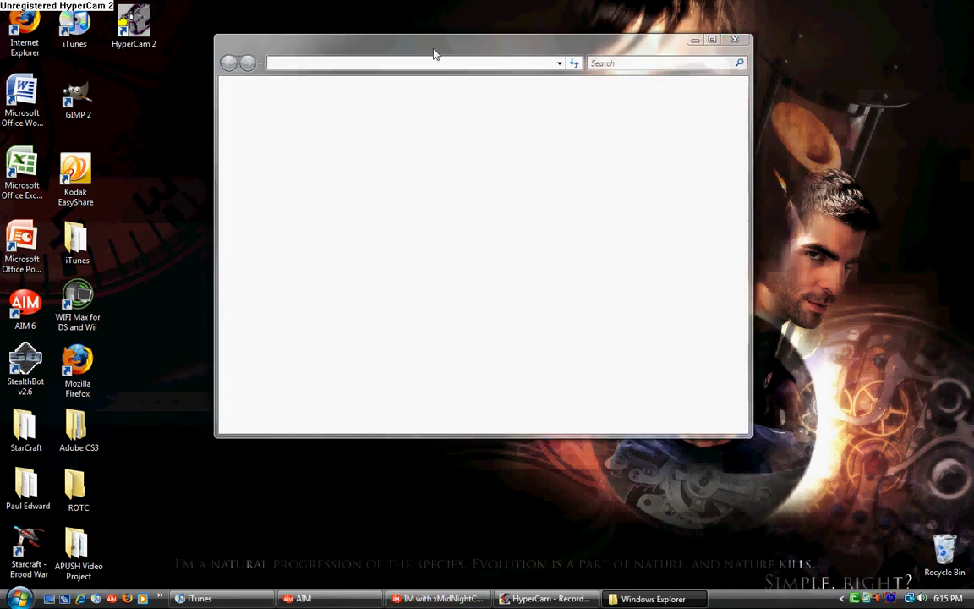
click(604, 364)
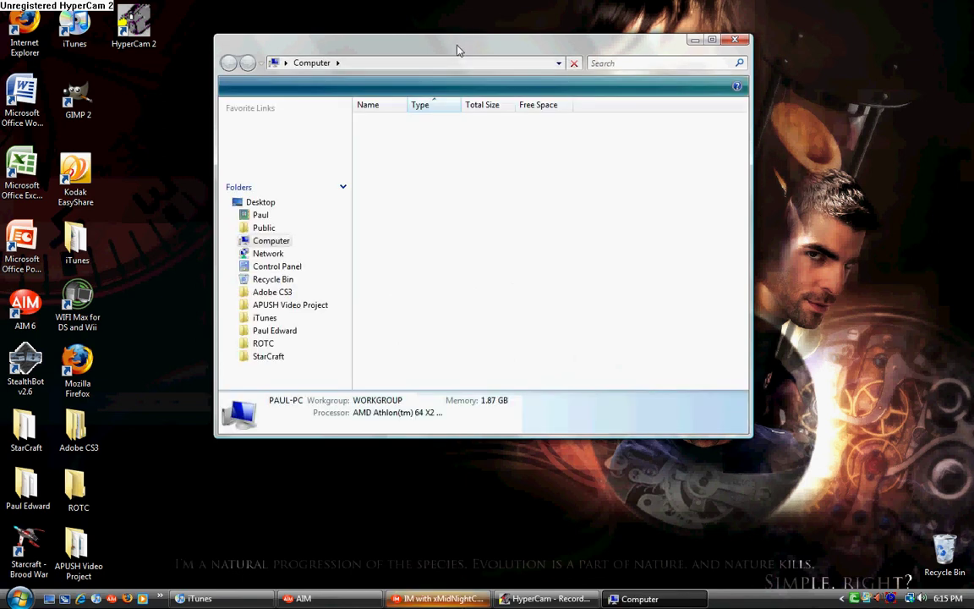
drag(457, 49, 441, 76)
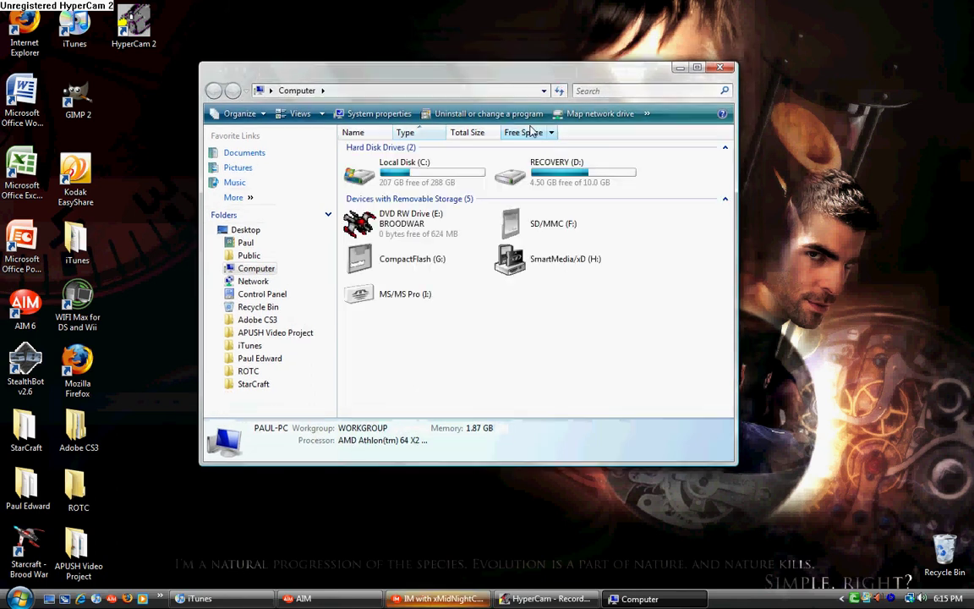
Step: Open the Starcraft folder inside Program Files on Local Disk (C:) and move its window aside to make room for a second one
double_click(395, 175)
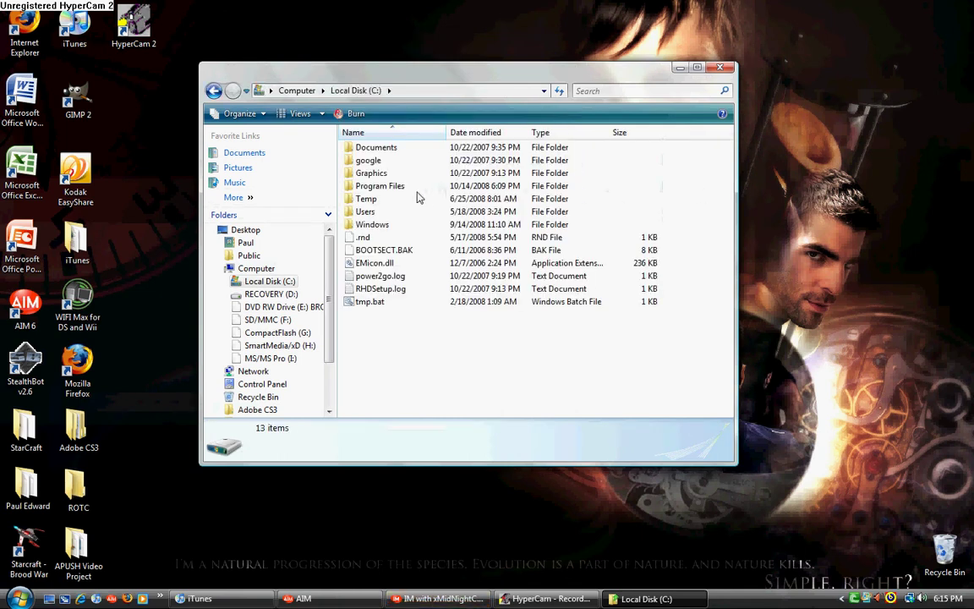
double_click(395, 188)
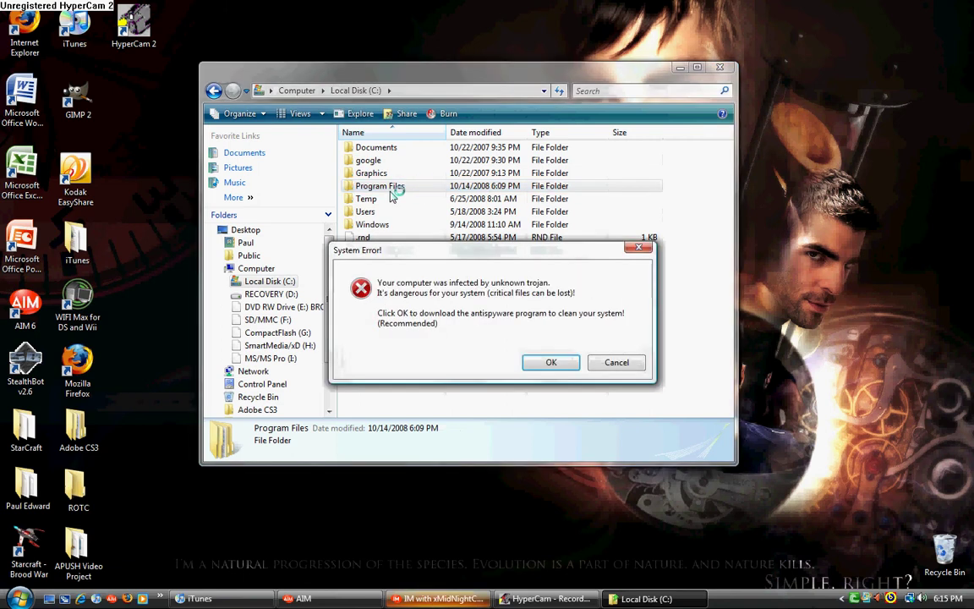
click(616, 361)
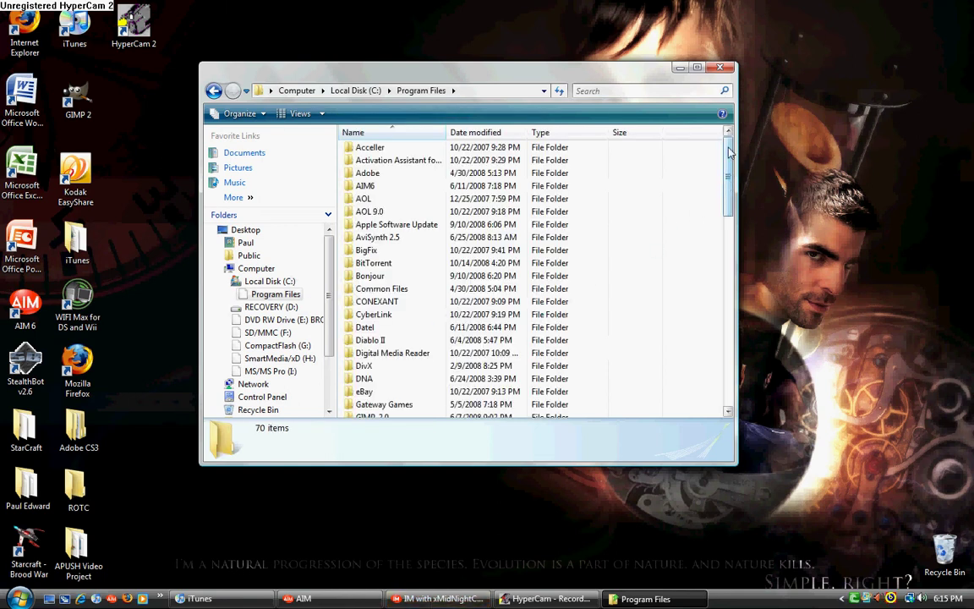
drag(724, 196, 729, 319)
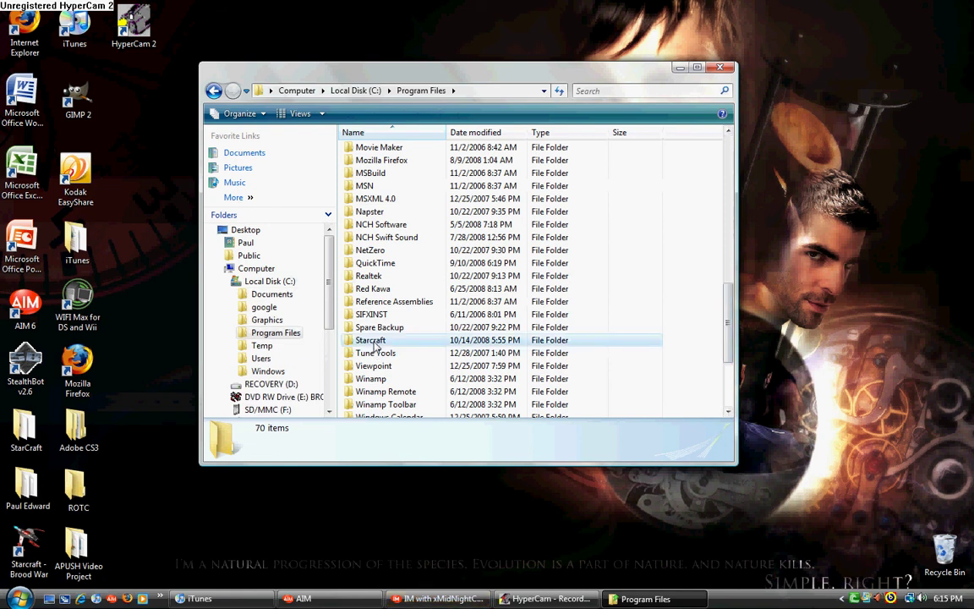
double_click(372, 340)
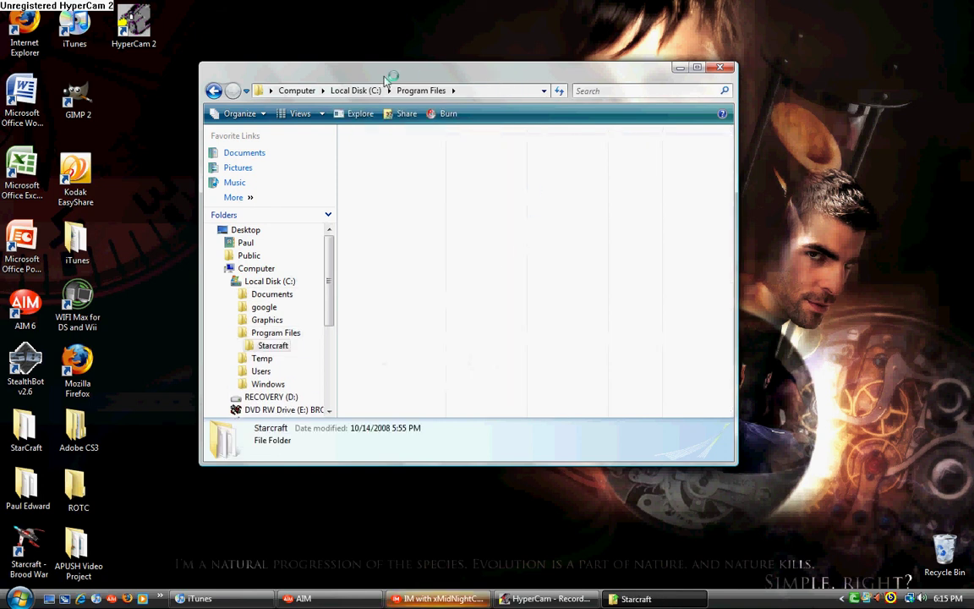
drag(529, 79, 332, 78)
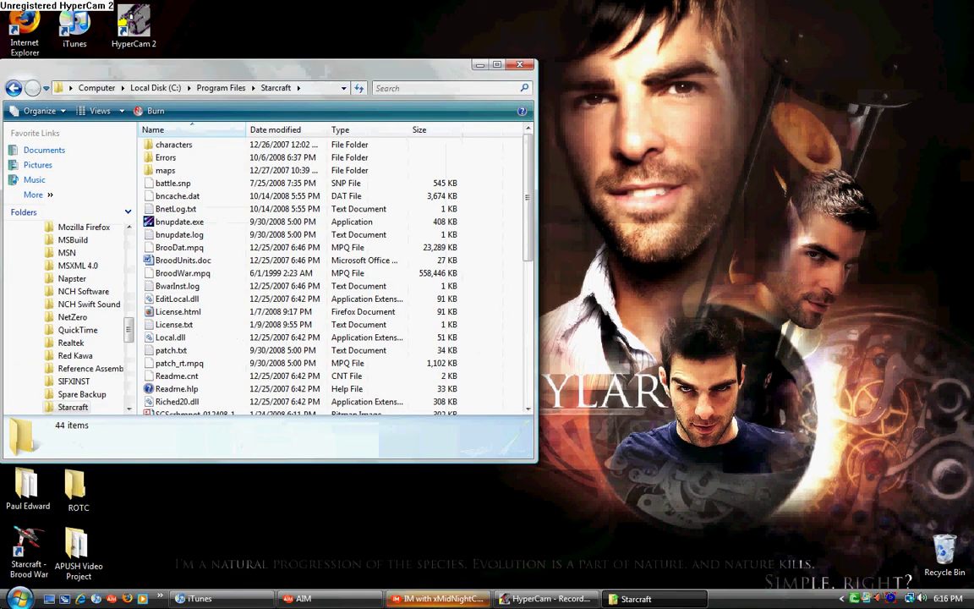
Step: Open a second Computer window, explore the contents of the BROODWAR disc in drive E:, and close the Brood War setup window
click(18, 599)
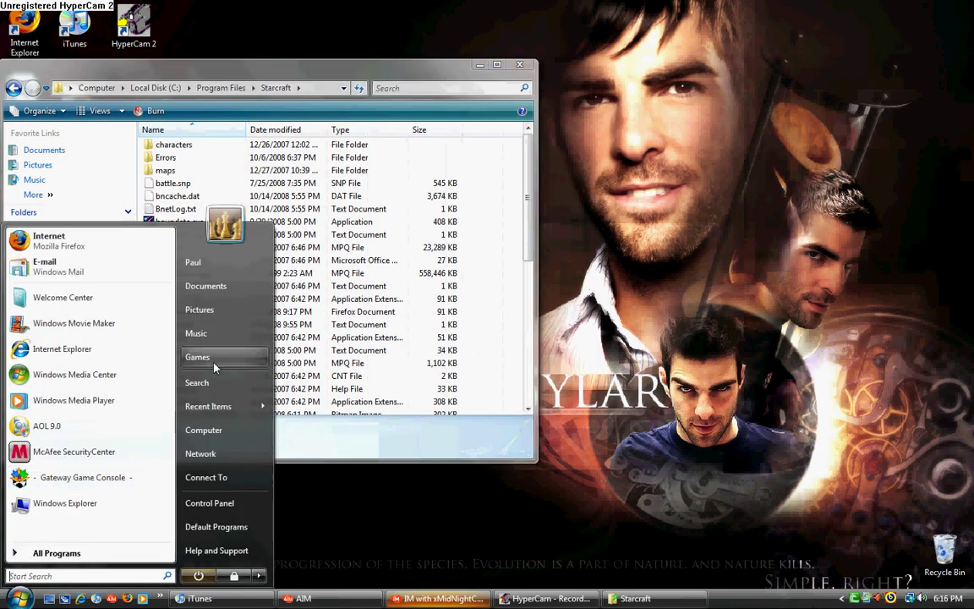
click(203, 430)
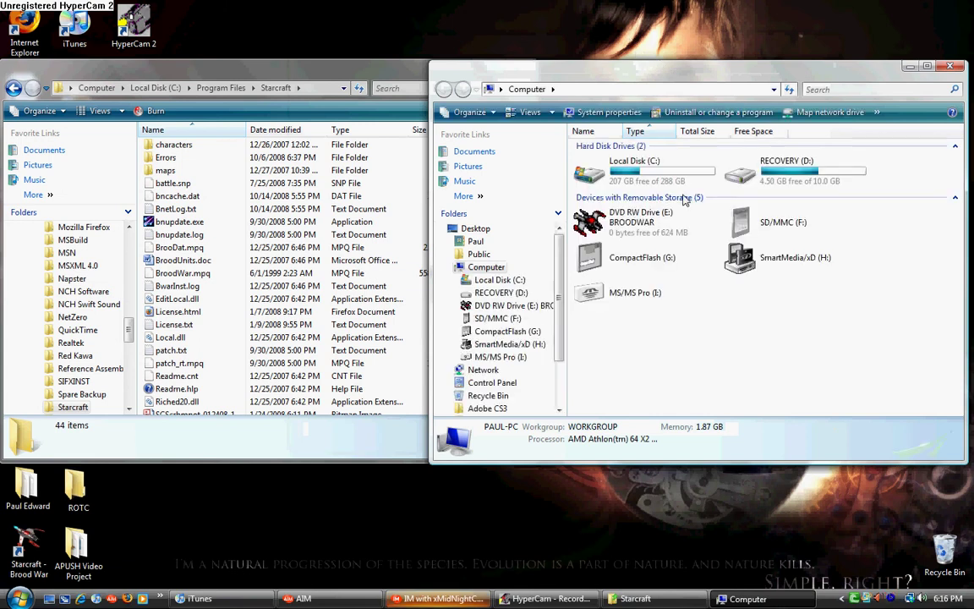
click(594, 230)
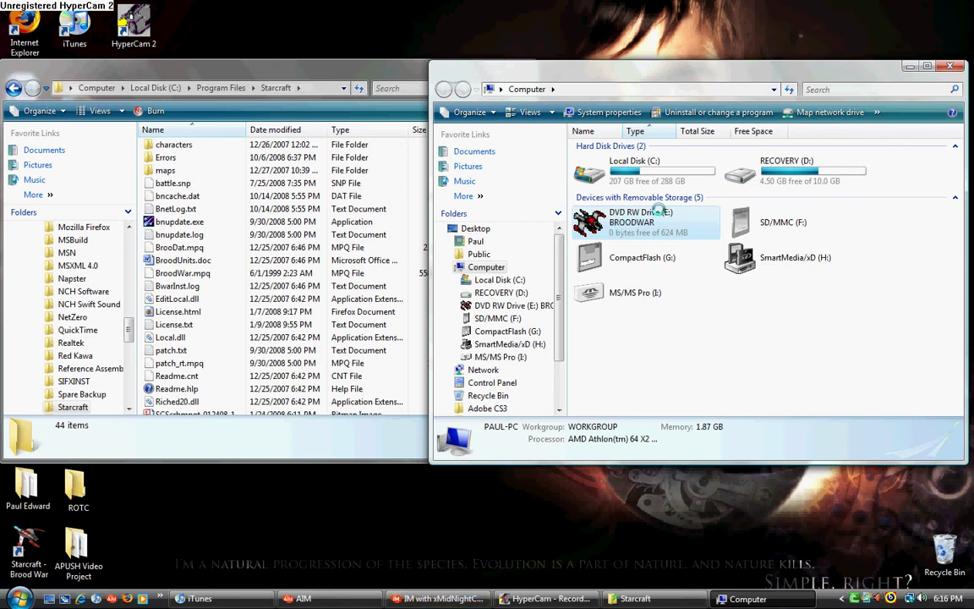
right_click(596, 229)
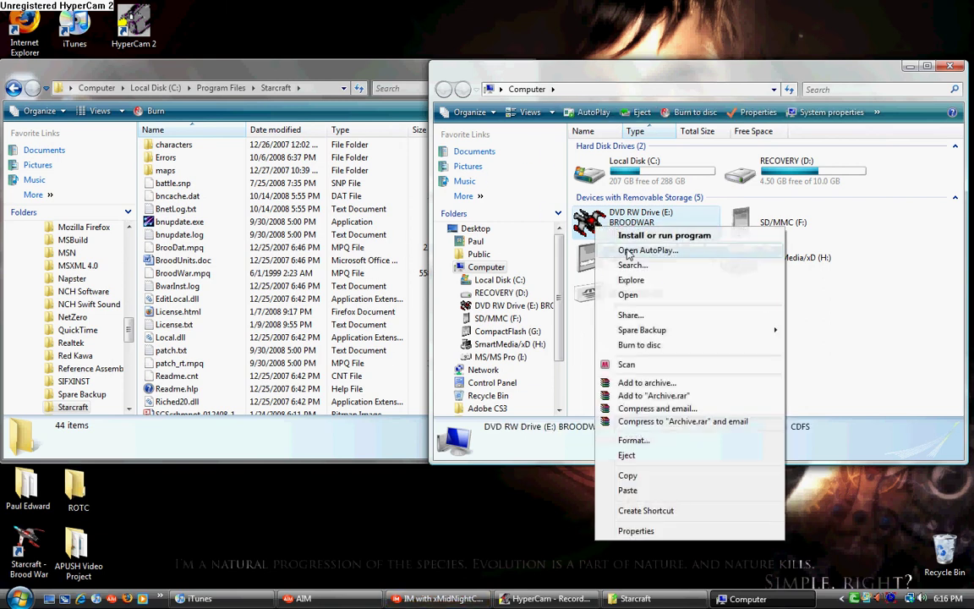
click(634, 280)
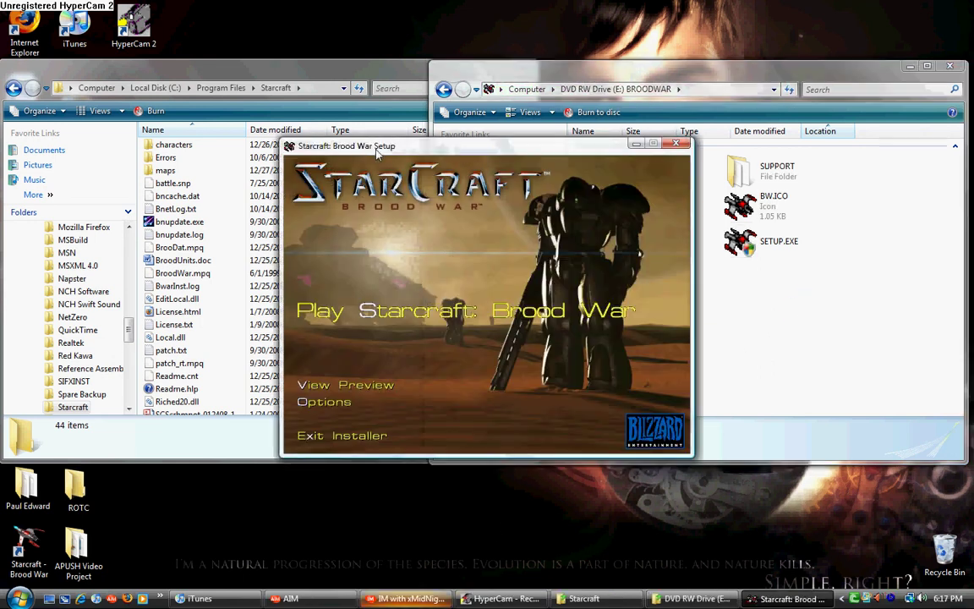
click(676, 143)
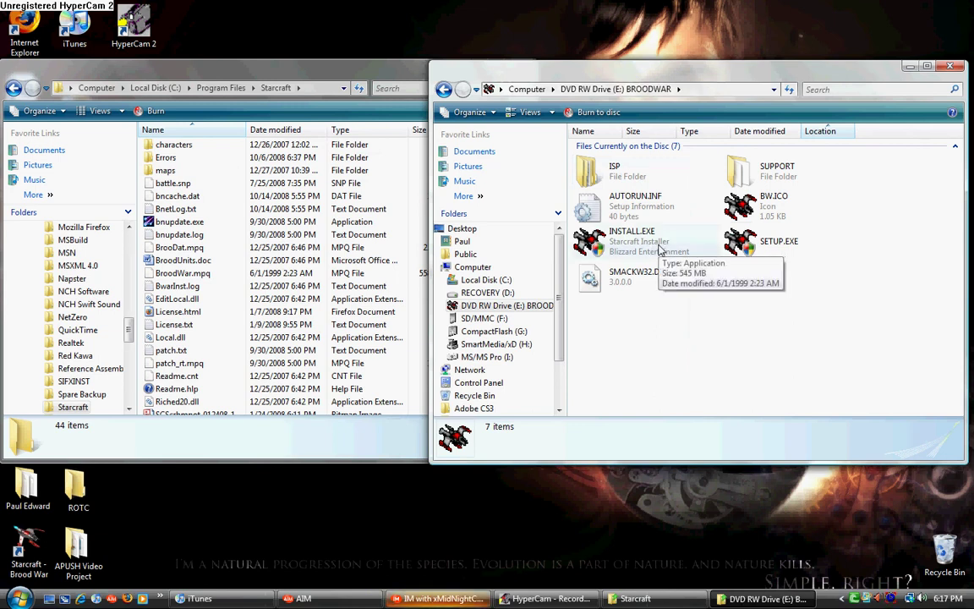
Step: Try to copy INSTALL.EXE from the BROODWAR disc into the Starcraft folder, and cancel the transfer
click(264, 76)
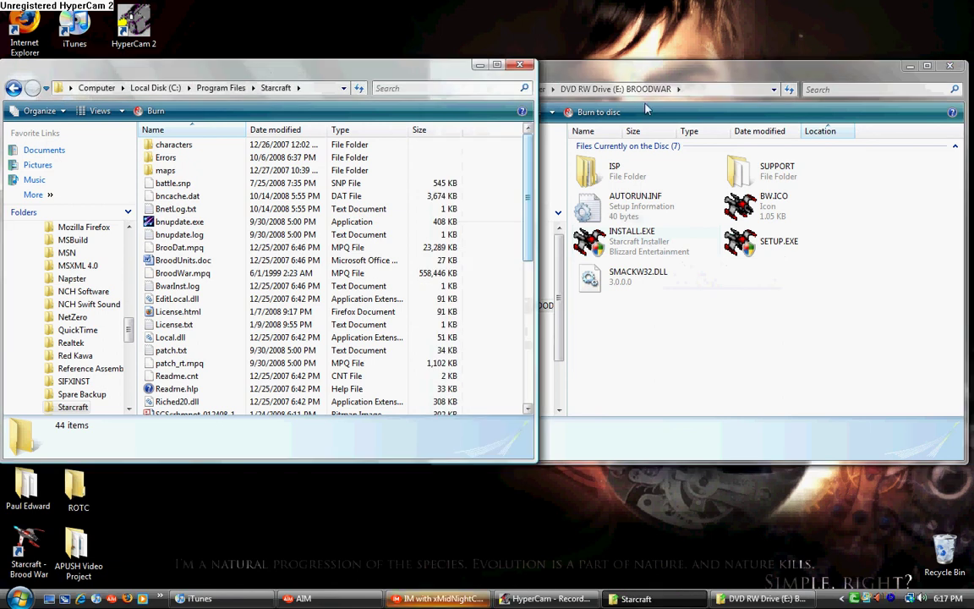
click(583, 76)
drag(657, 239, 253, 249)
drag(343, 241, 670, 73)
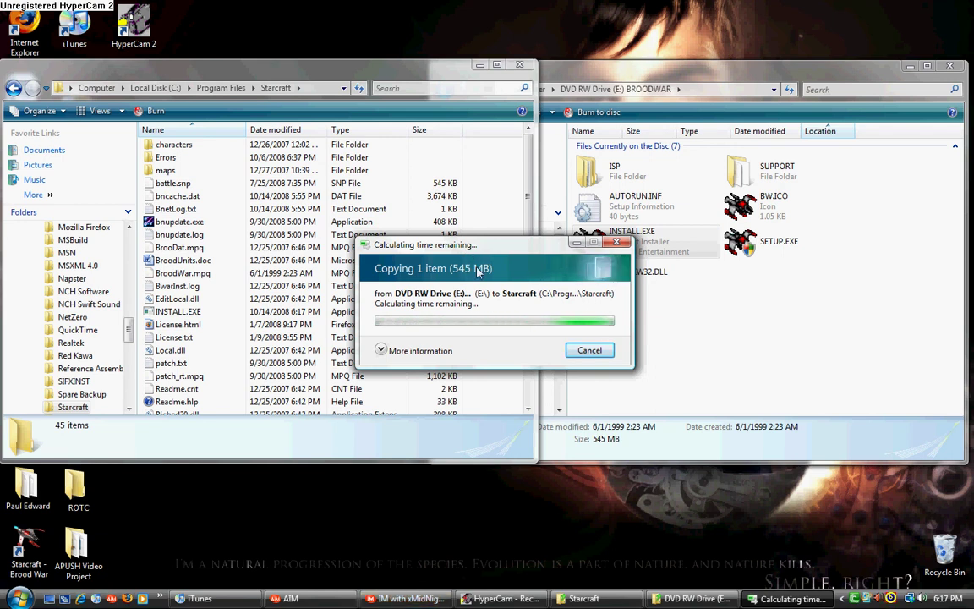
click(591, 351)
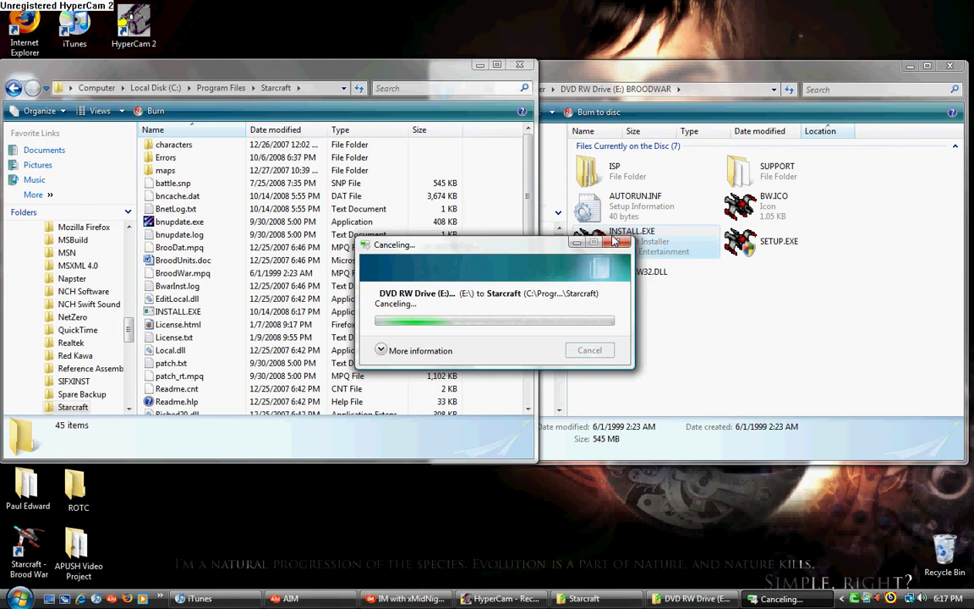
click(552, 219)
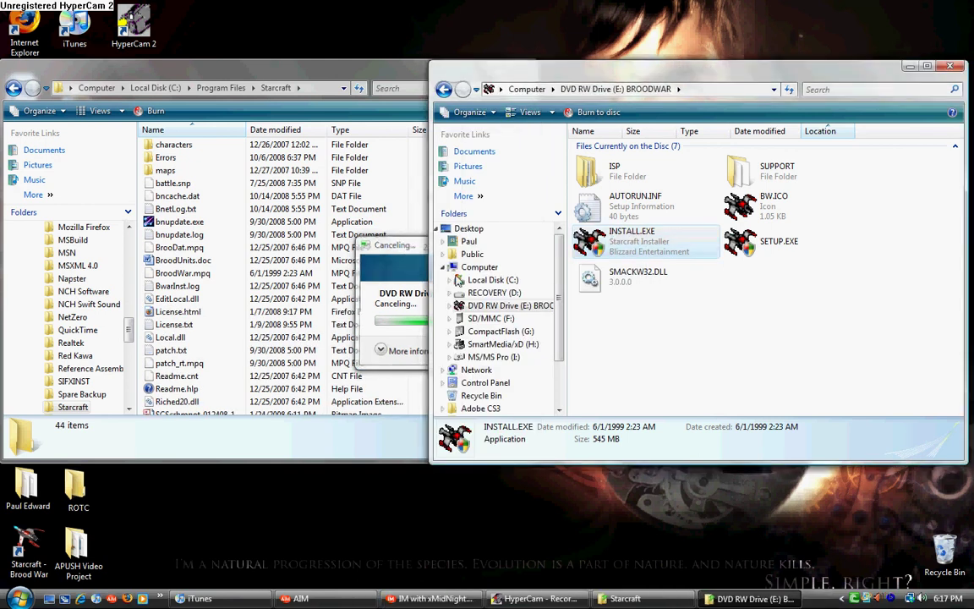
Step: Examine BroodWar.mpq in the Starcraft folder against the disc's INSTALL.EXE
click(375, 79)
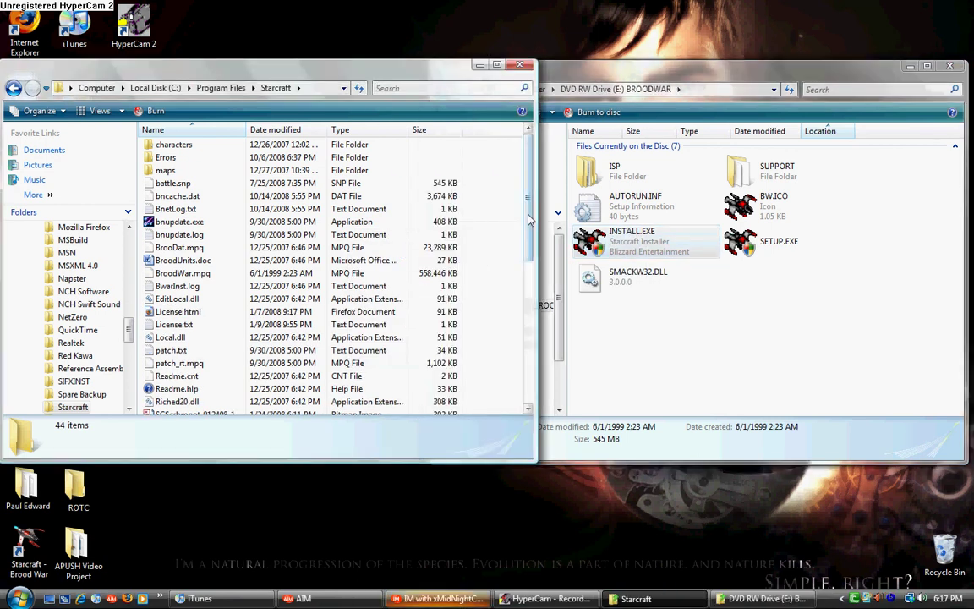
scroll(533, 230, down, 1)
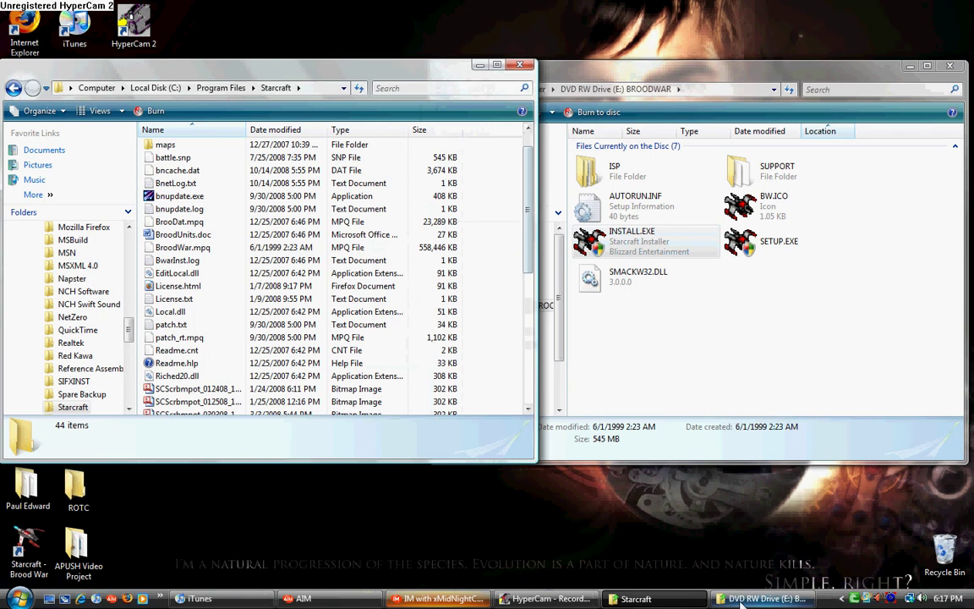
click(548, 246)
click(294, 71)
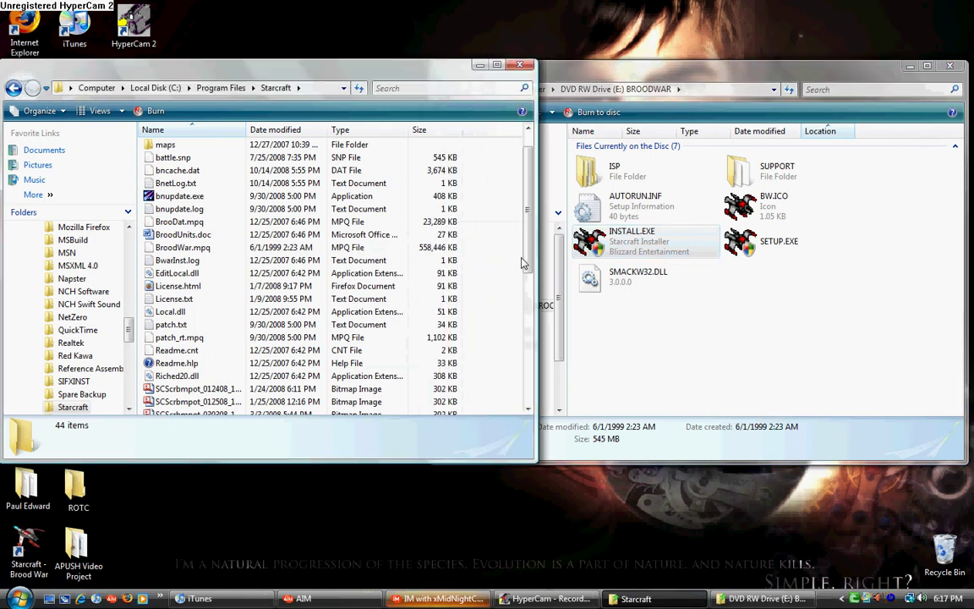
scroll(535, 350, up, 1)
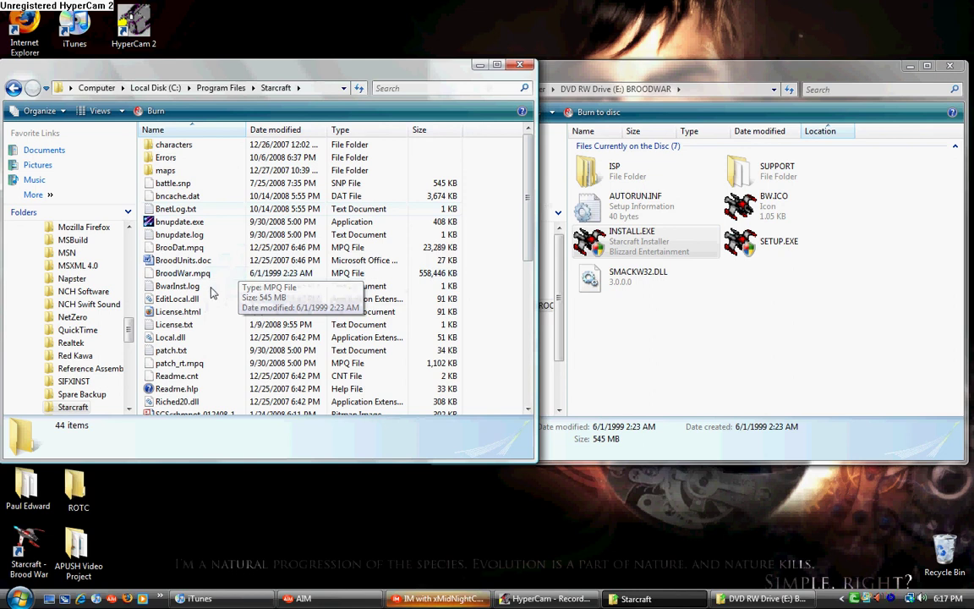
Step: Close the Starcraft folder and BROODWAR disc windows, and launch Starcraft - Brood War from its desktop shortcut
click(525, 65)
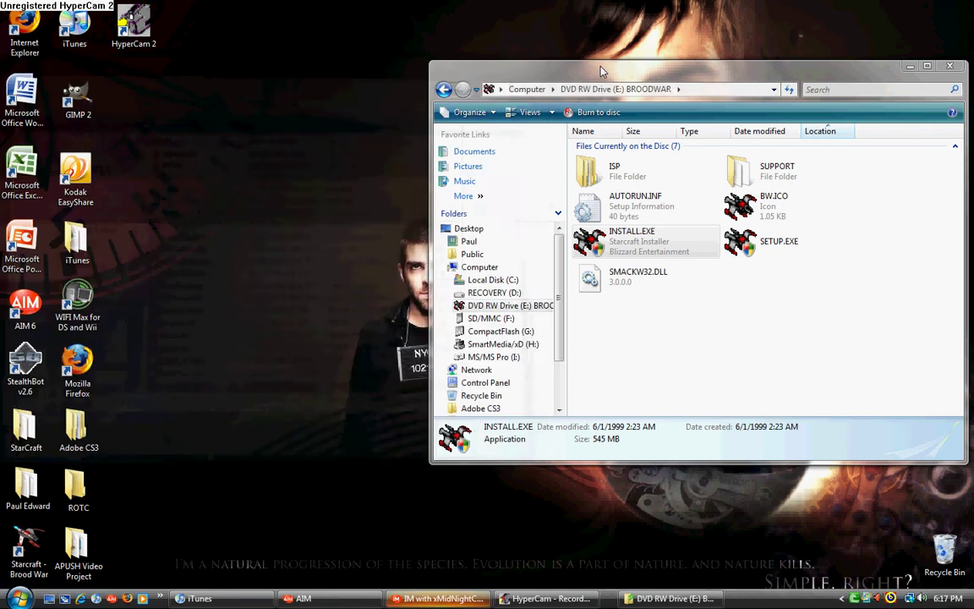
drag(541, 63, 364, 83)
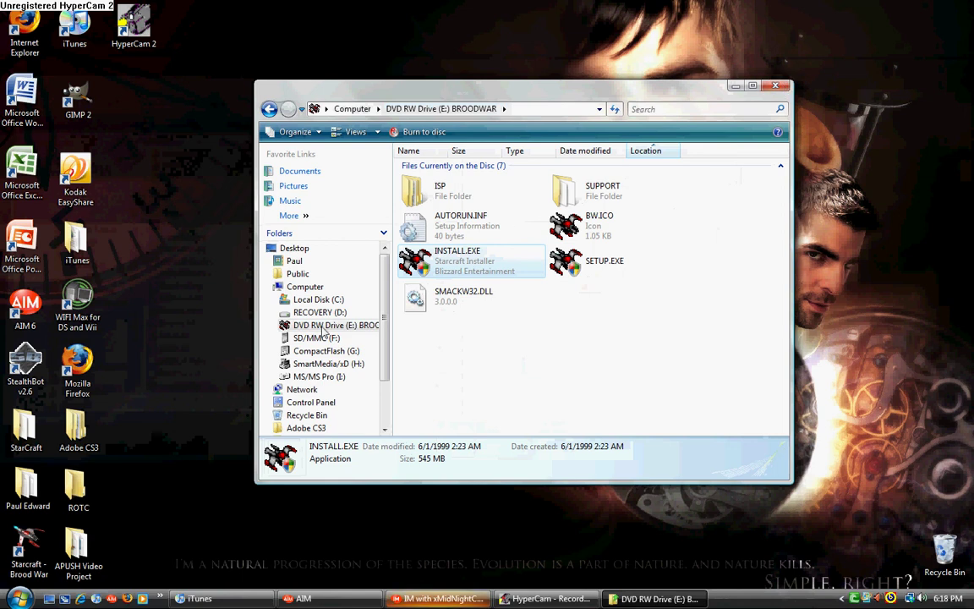
click(787, 85)
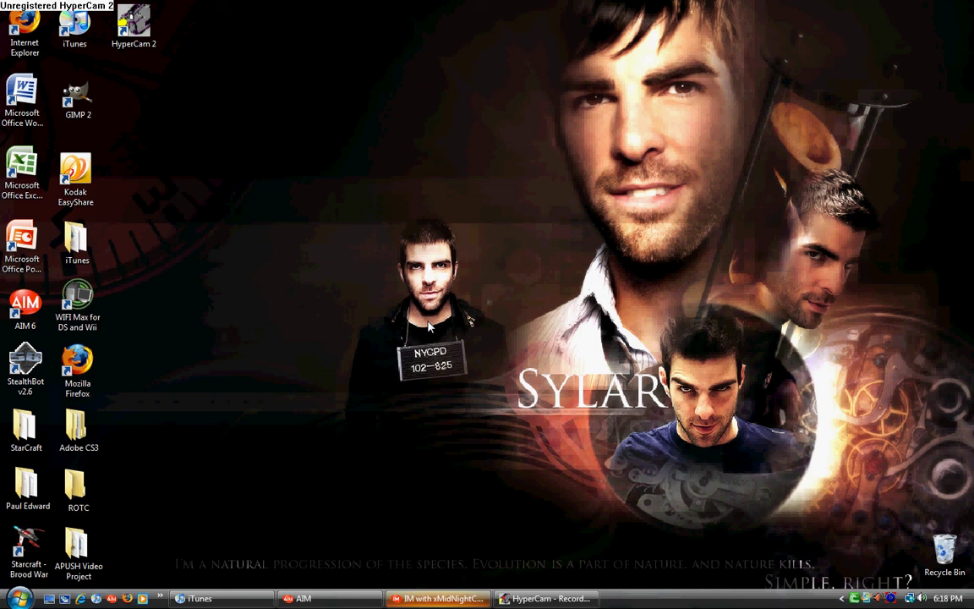
double_click(27, 541)
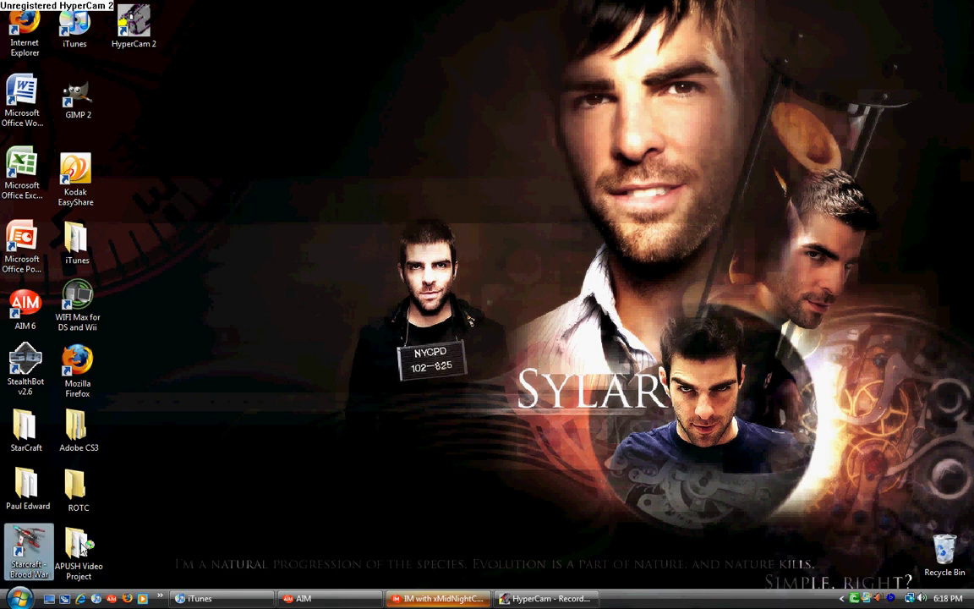